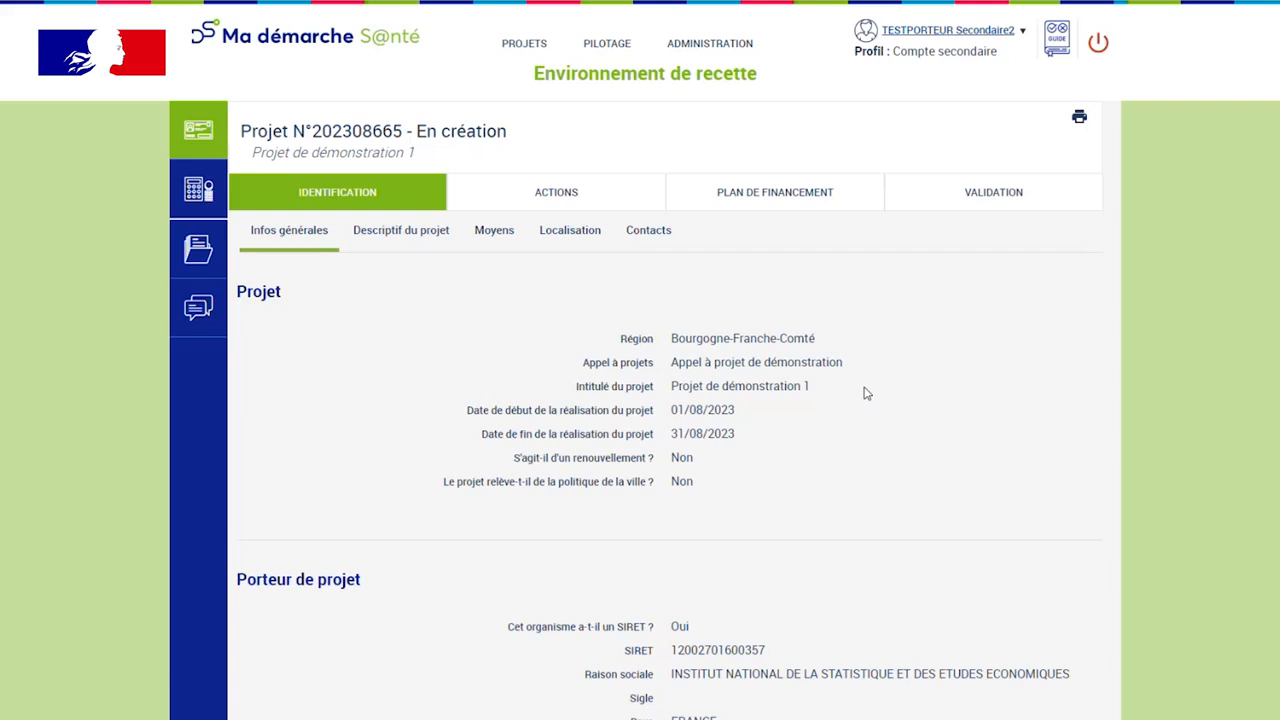
# Step: Look through the project's Identification pages: Infos générales, Descriptif du projet, Moyens, Localisation and Contacts
pyautogui.scroll(-1, 490, 359)
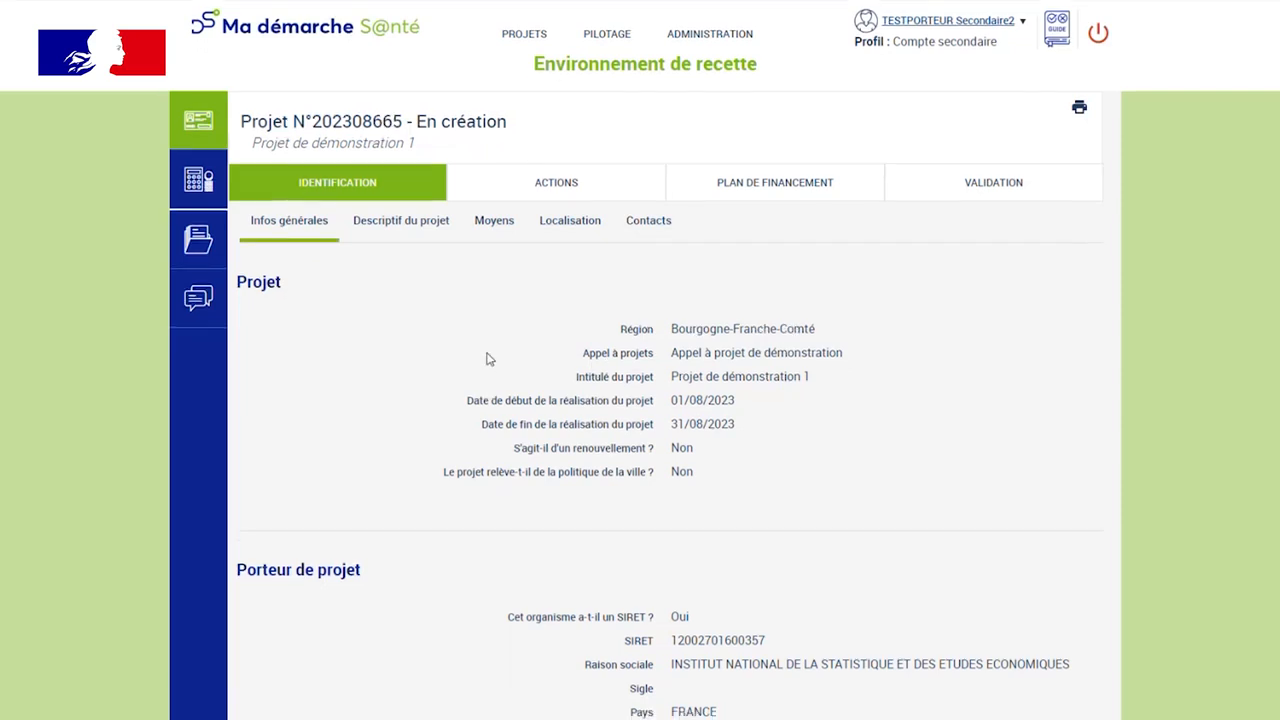
pyautogui.scroll(-1, 490, 359)
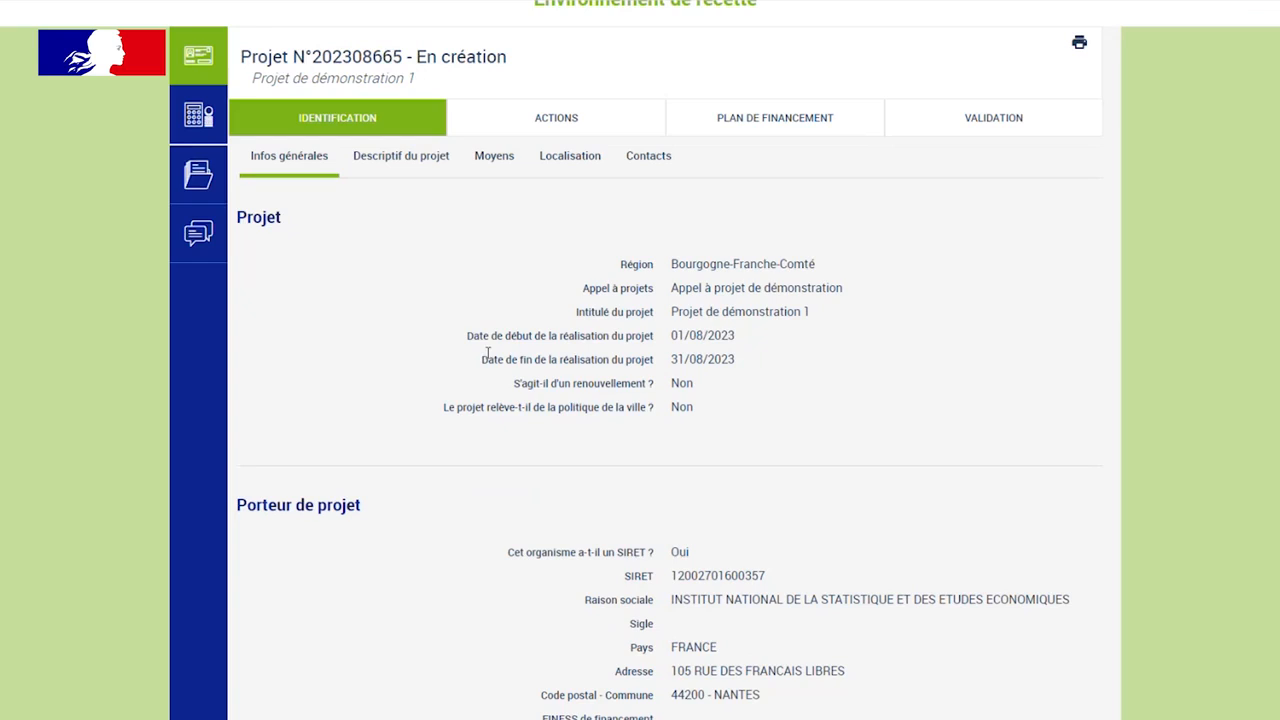
pyautogui.click(417, 160)
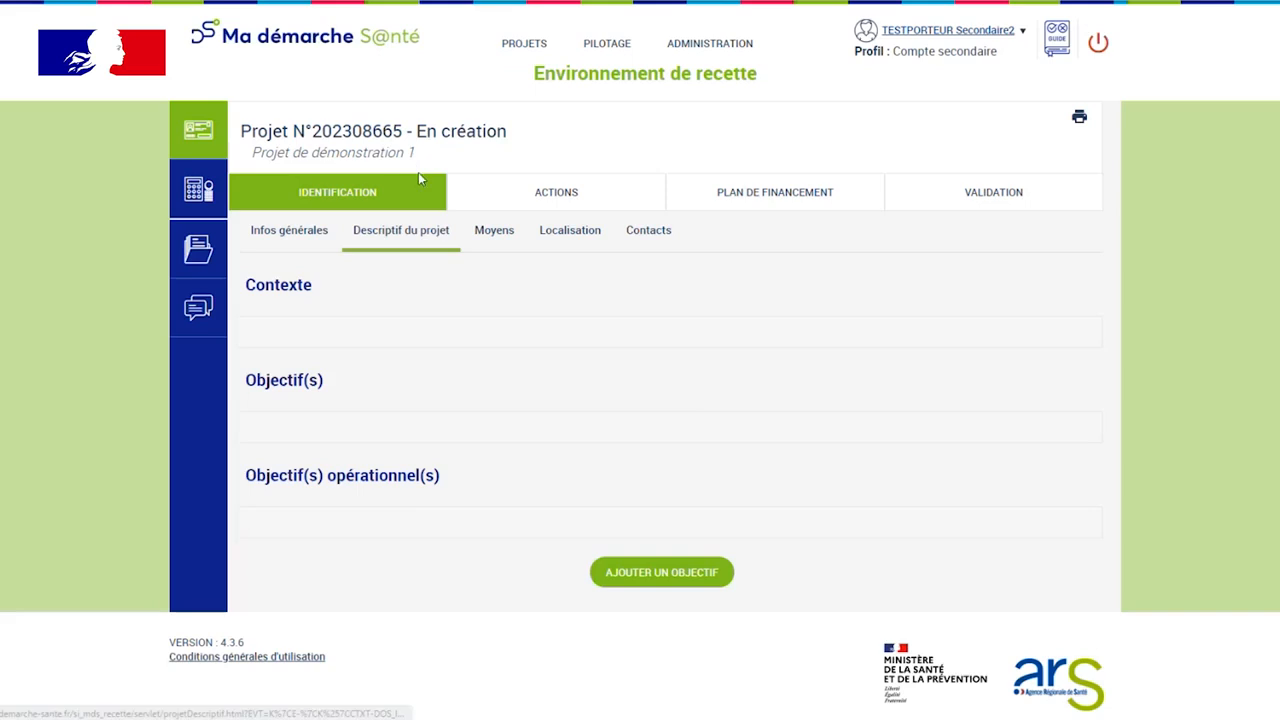
pyautogui.click(493, 240)
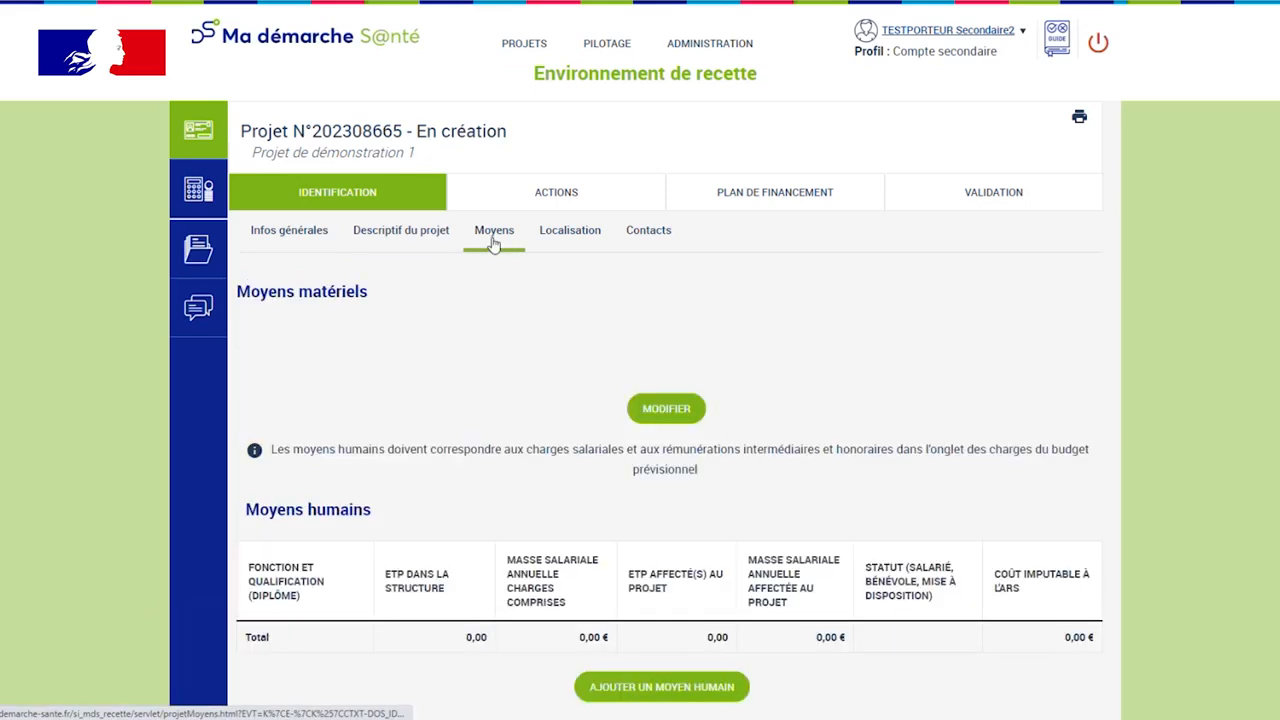
pyautogui.click(579, 246)
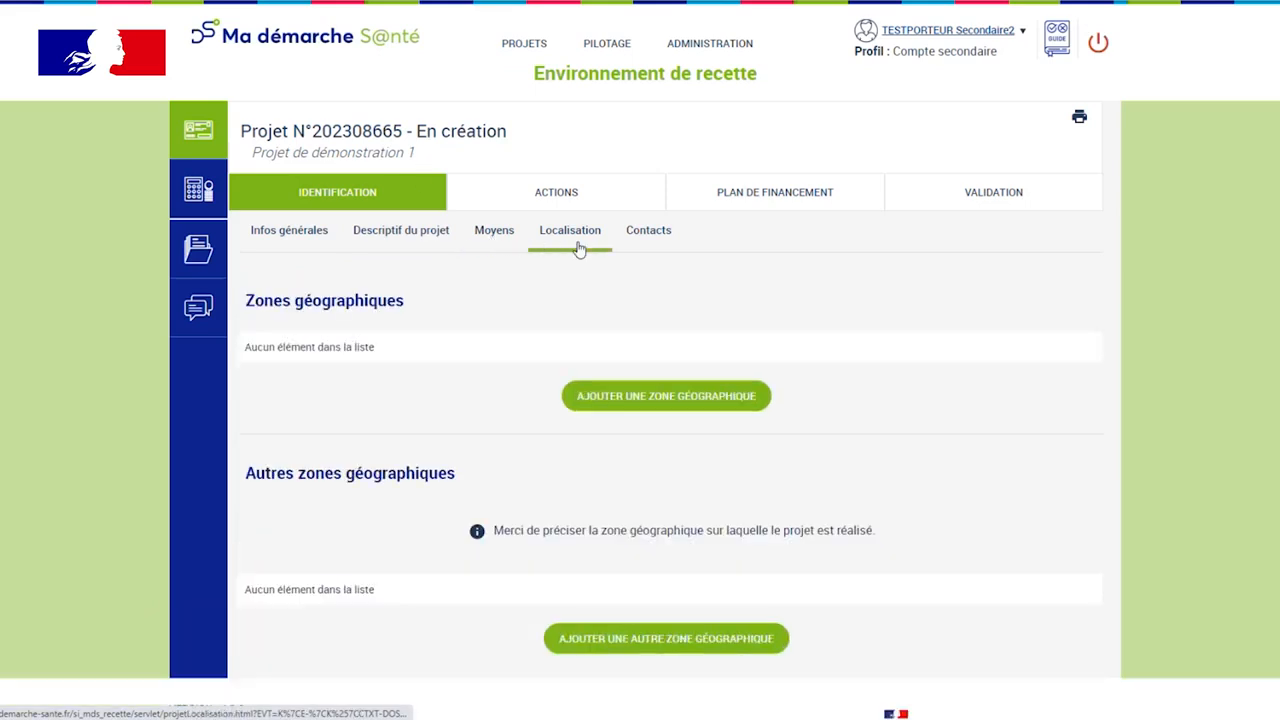
pyautogui.click(634, 237)
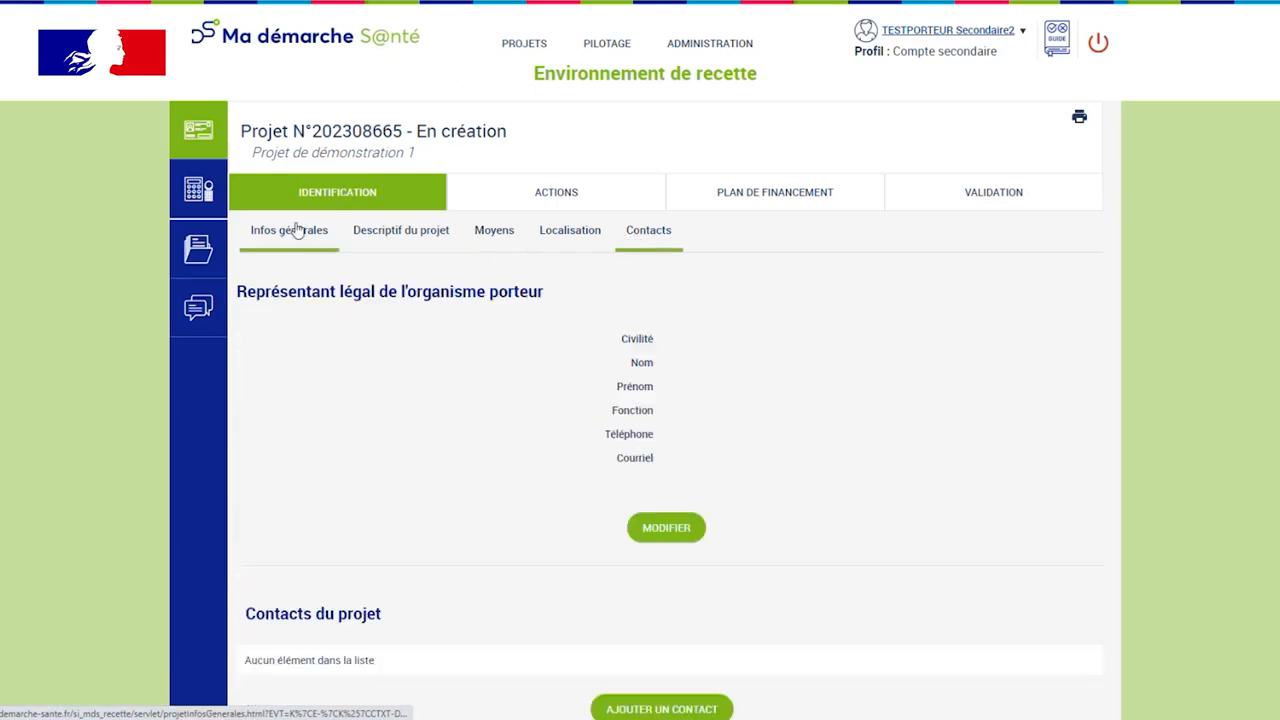
# Step: Review the Infos générales page, view its project and organisation fields in edit mode, and cancel without changes
pyautogui.click(298, 231)
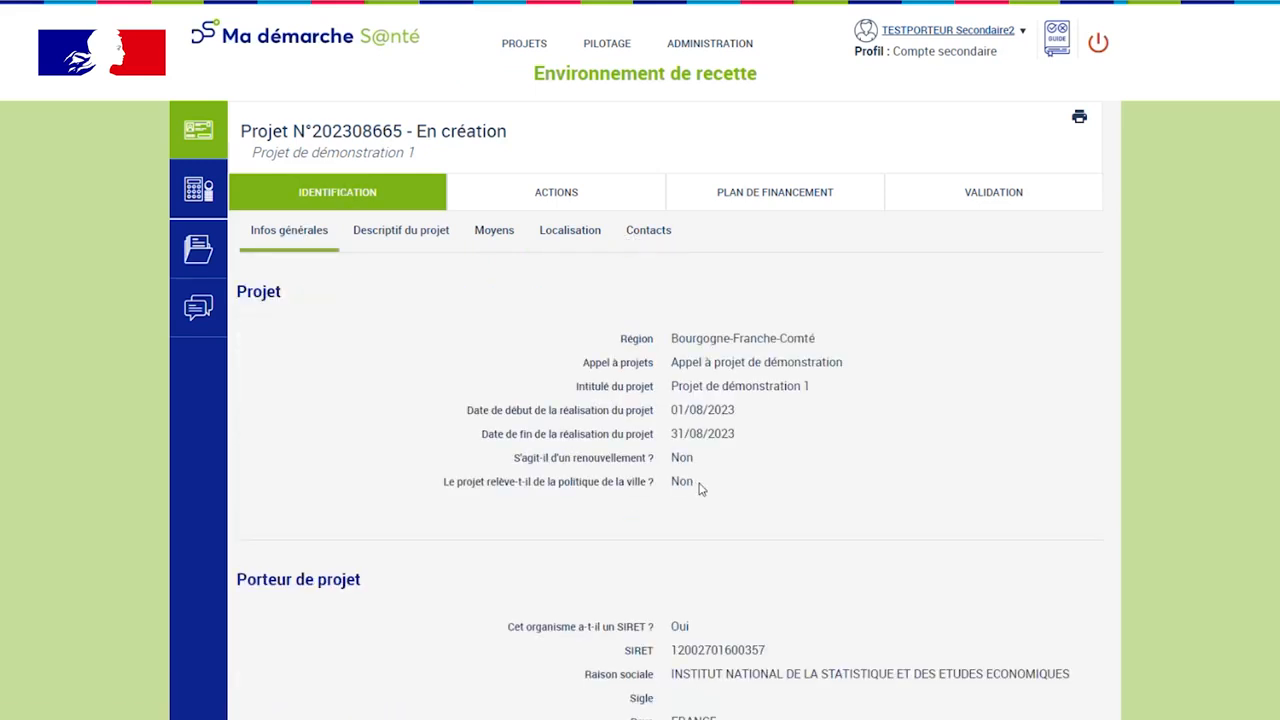
pyautogui.scroll(-3, 700, 486)
pyautogui.scroll(3, 703, 484)
pyautogui.scroll(-3, 705, 484)
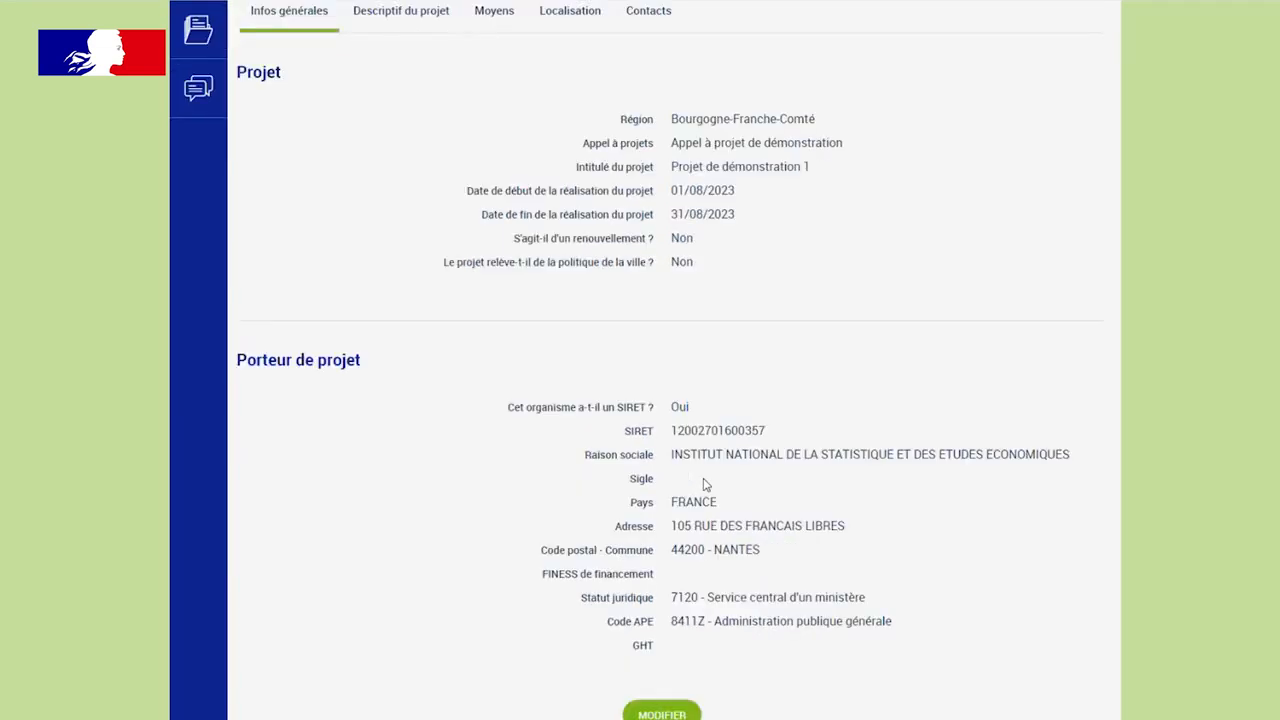
pyautogui.click(662, 637)
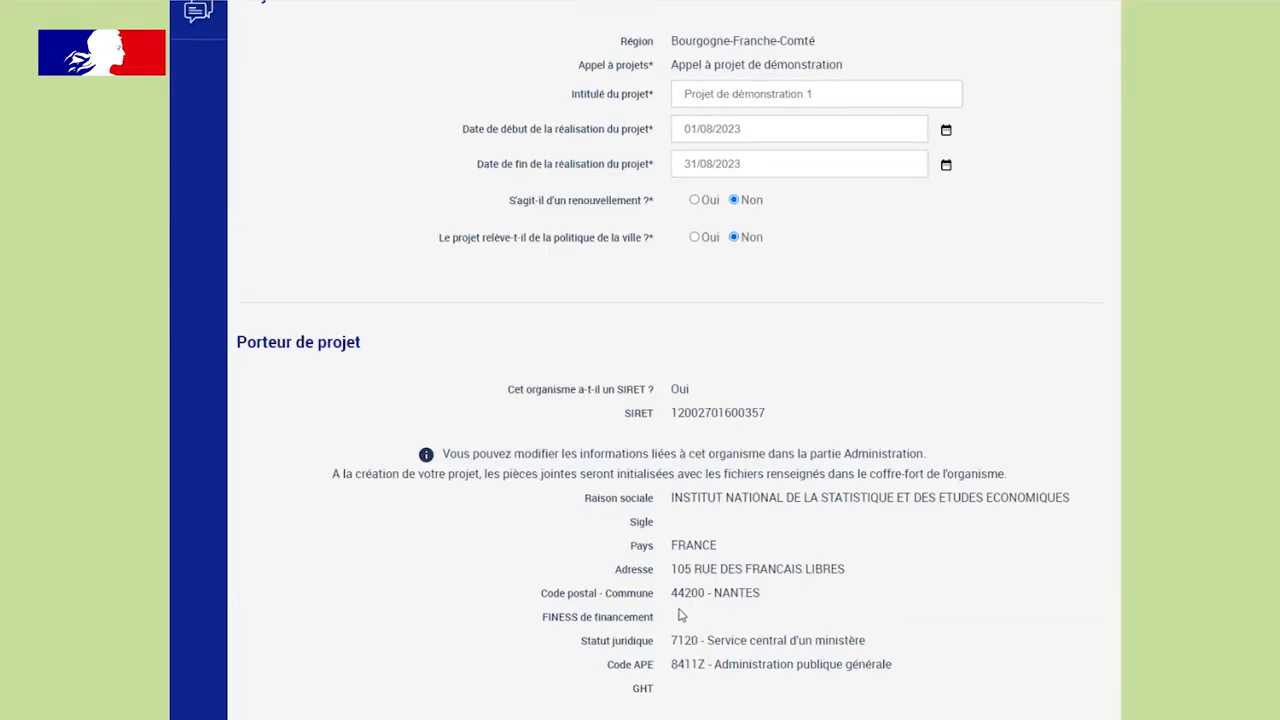
pyautogui.scroll(-2, 680, 615)
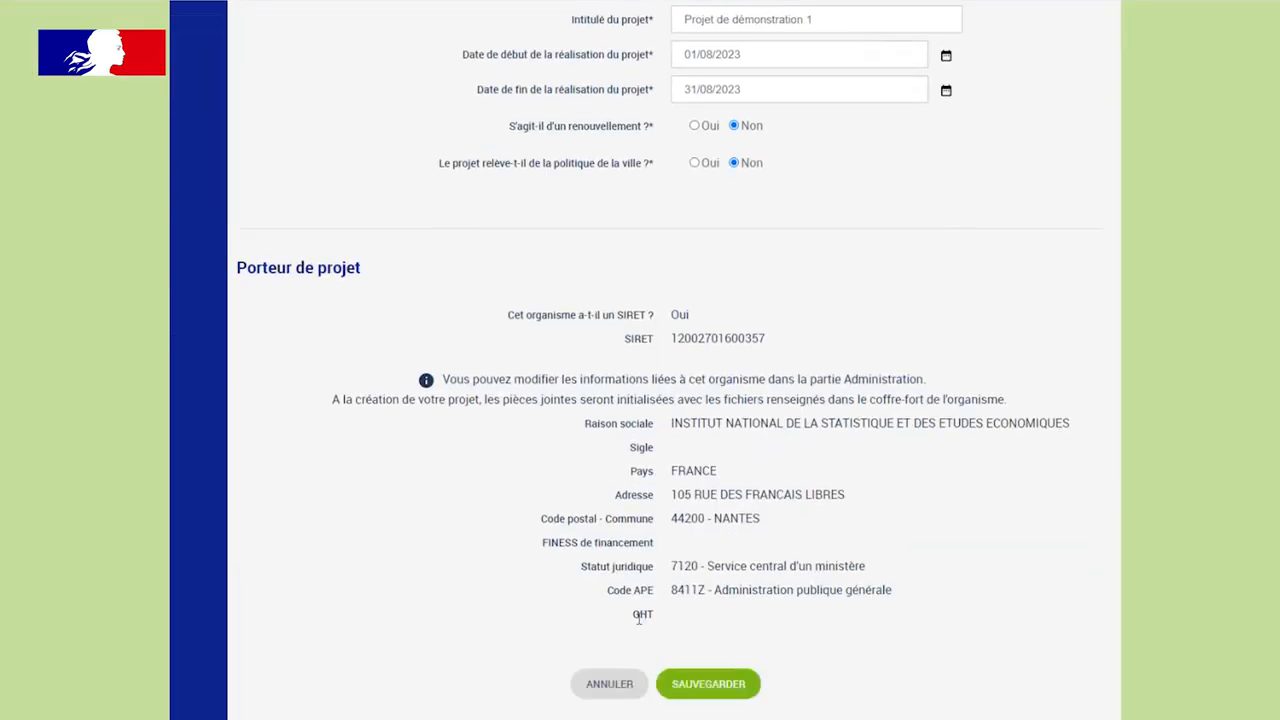
pyautogui.click(612, 686)
# Step: Fill in the project description with context "Contexte du projet de démontration", bulleted objectives Obj 1–3 and operational objectives Obj op 1–3, and save
pyautogui.click(403, 246)
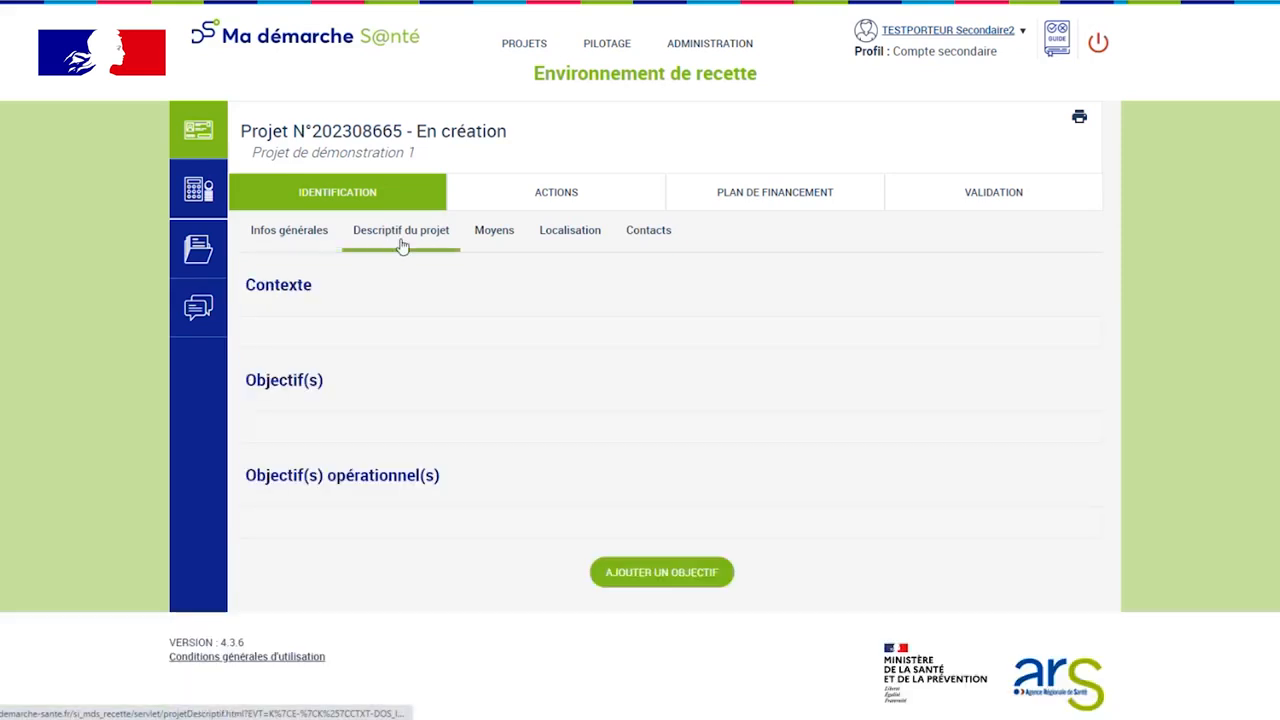
pyautogui.click(661, 572)
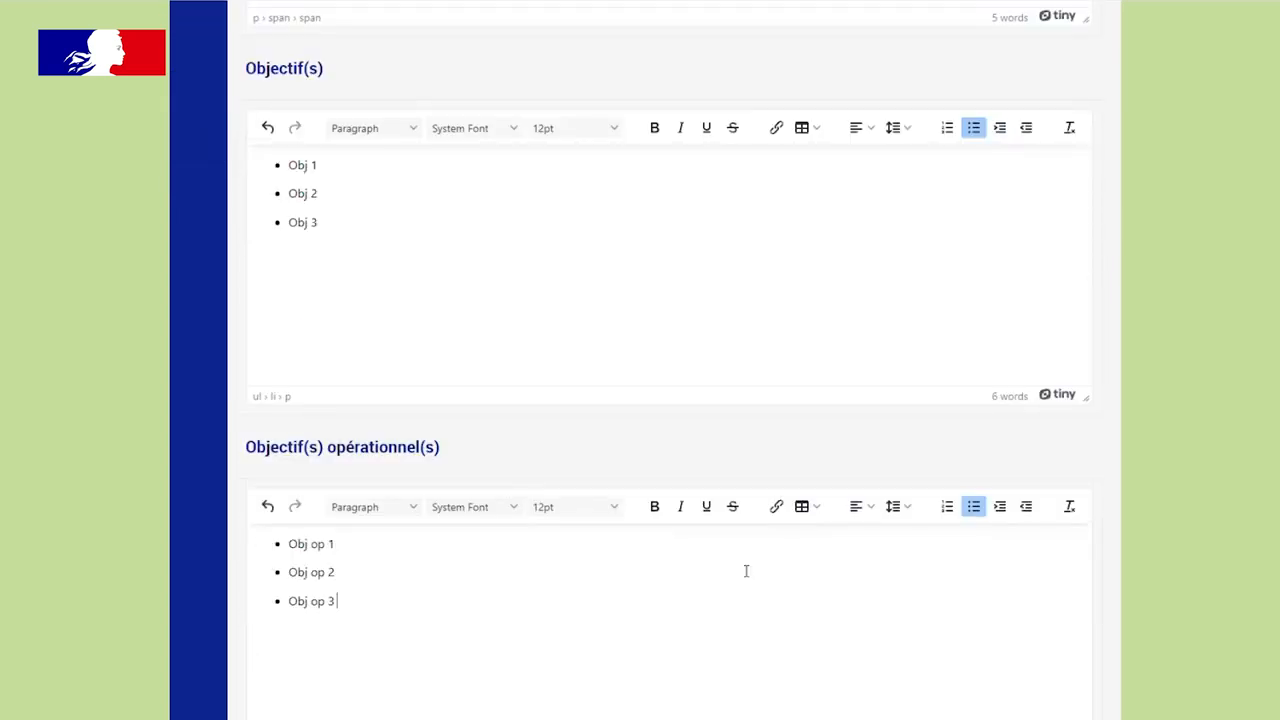
pyautogui.scroll(-3, 771, 589)
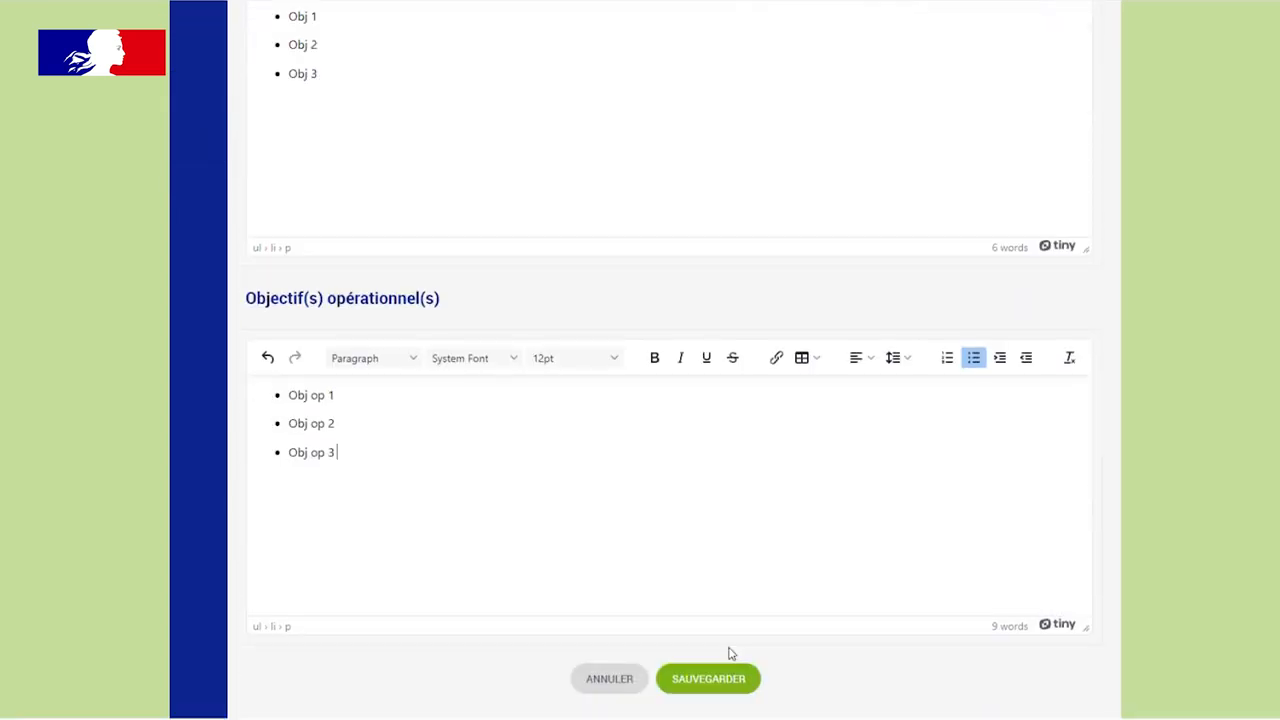
pyautogui.click(724, 684)
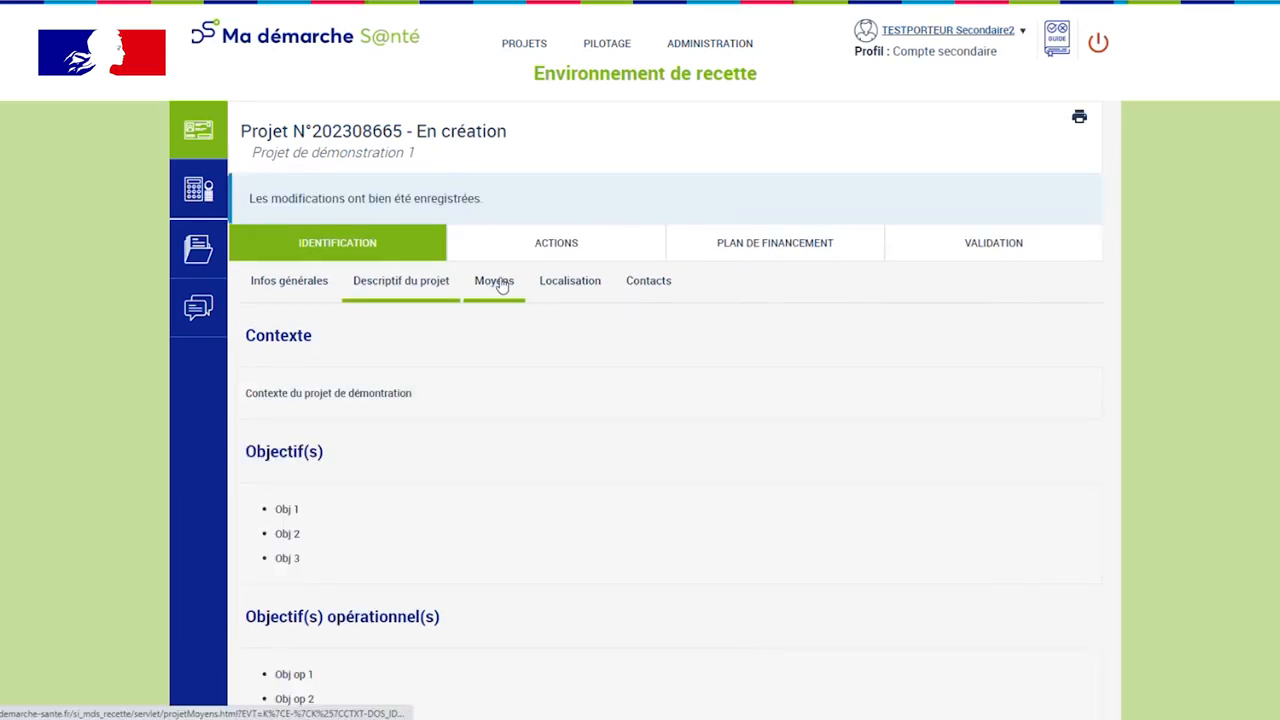
# Step: Enter "Moyens matériels" as the project's material resources description on the Moyens page and save it
pyautogui.click(497, 281)
pyautogui.scroll(-1, 817, 562)
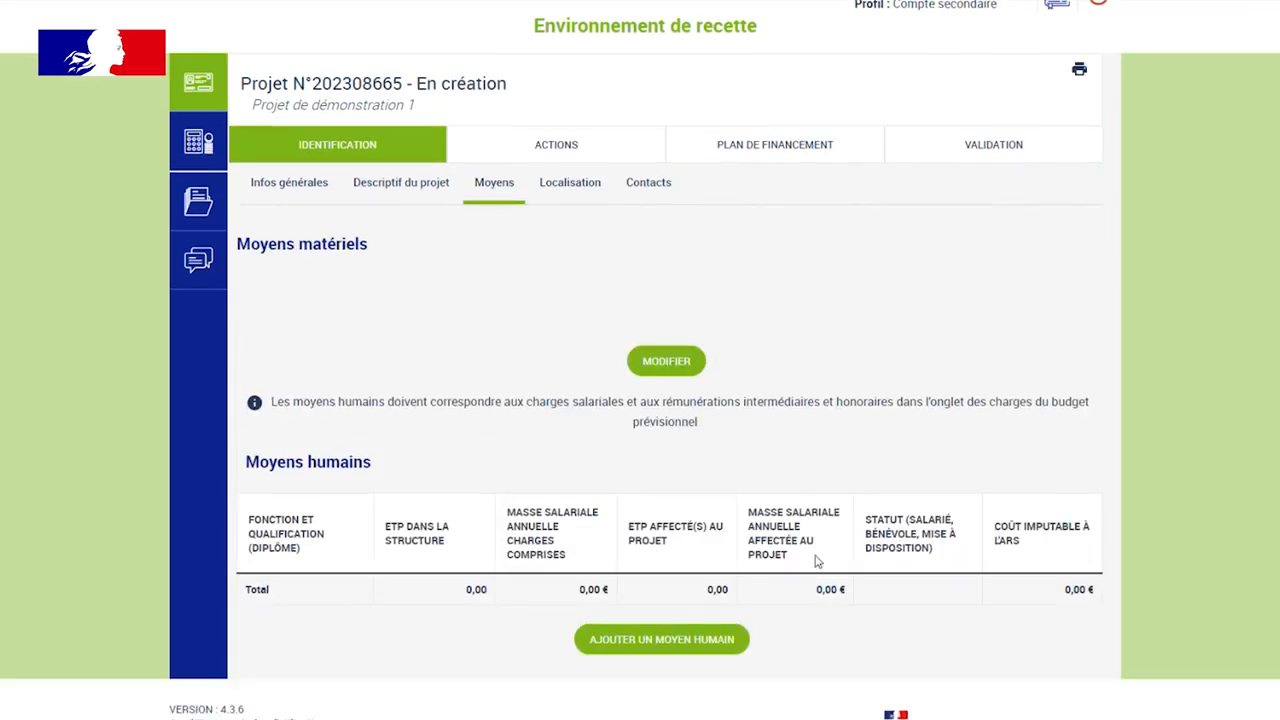
pyautogui.scroll(-2, 817, 562)
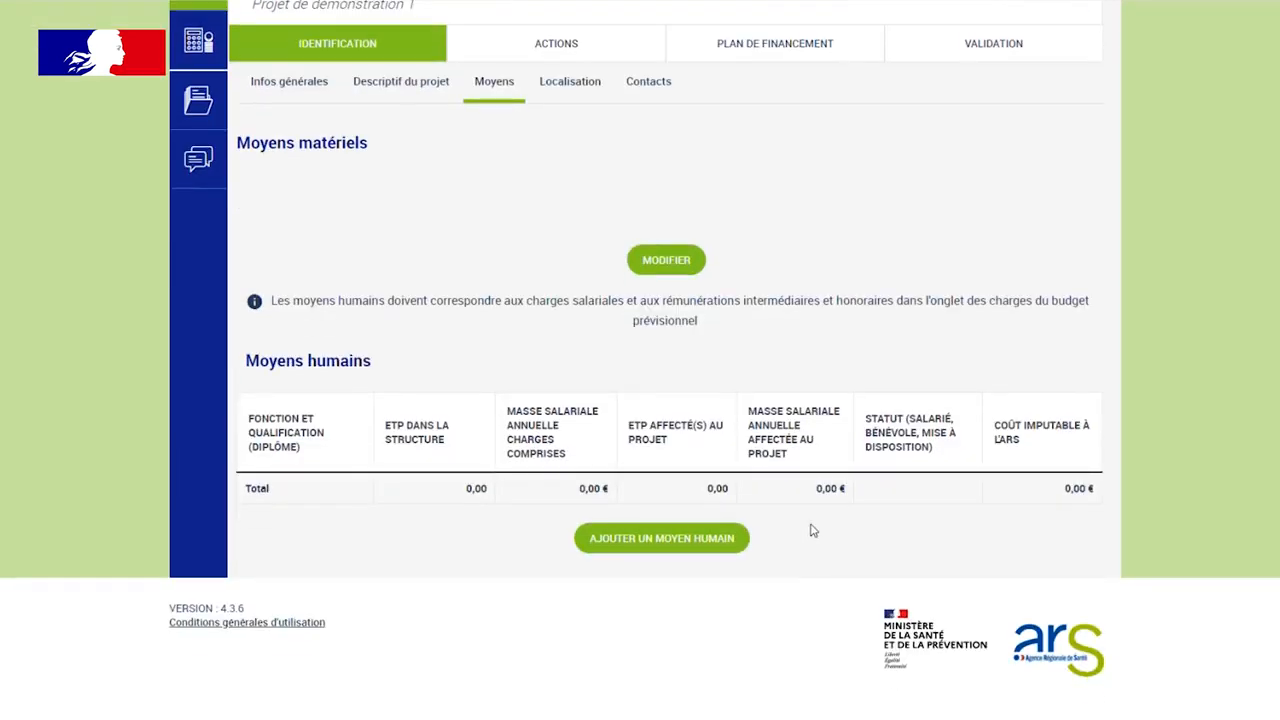
pyautogui.click(667, 262)
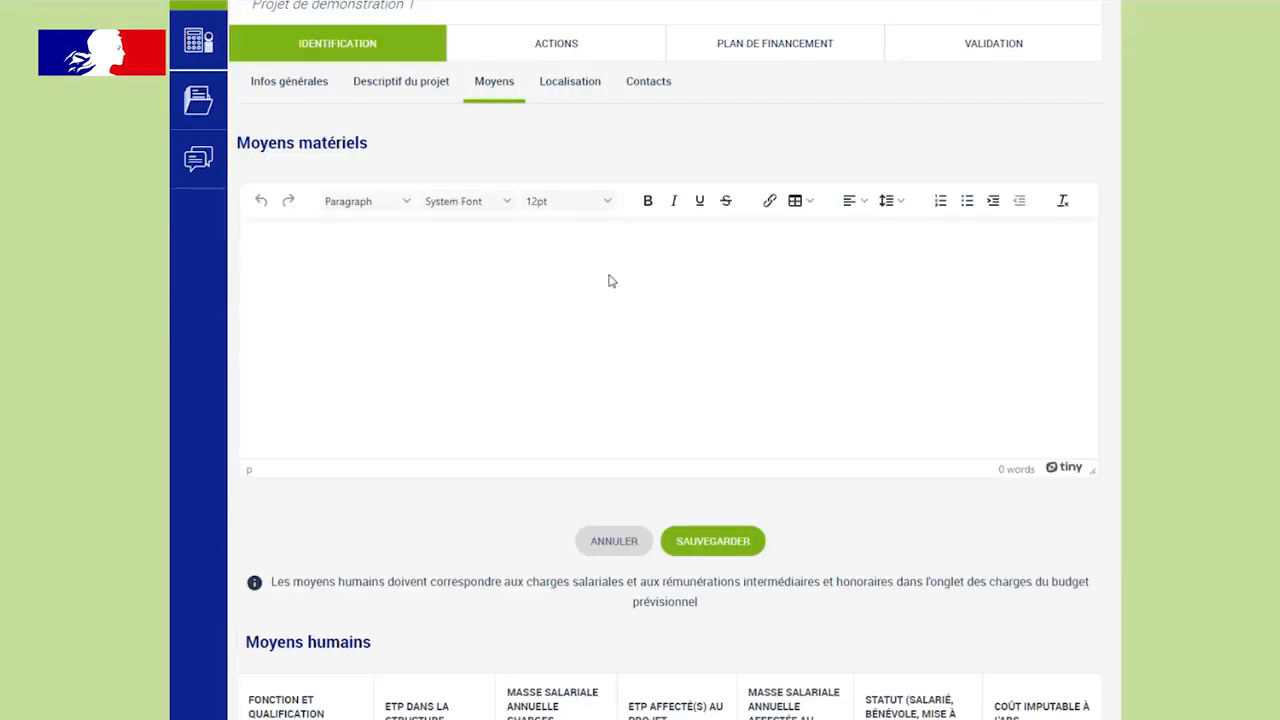
pyautogui.click(507, 287)
pyautogui.write('Moyens matériels')
pyautogui.click(752, 561)
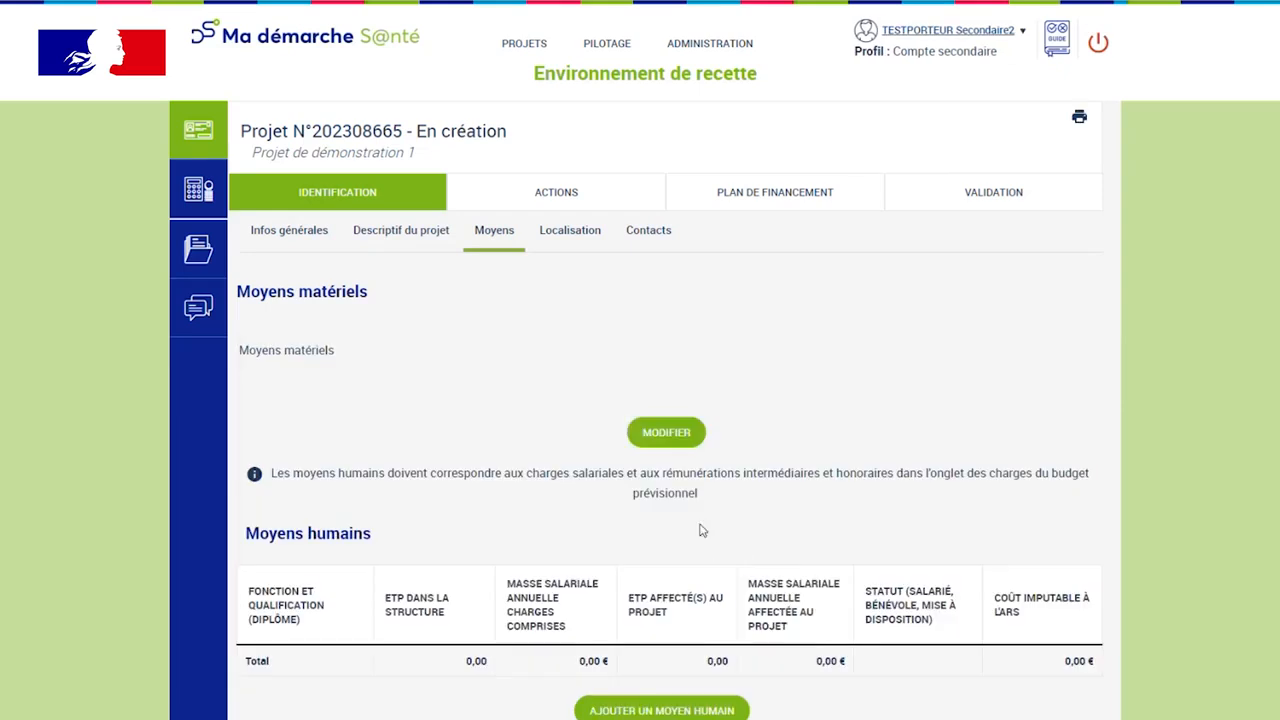
# Step: Examine the entry form for adding a human resource to the project and cancel it without entering anything
pyautogui.scroll(-3, 700, 530)
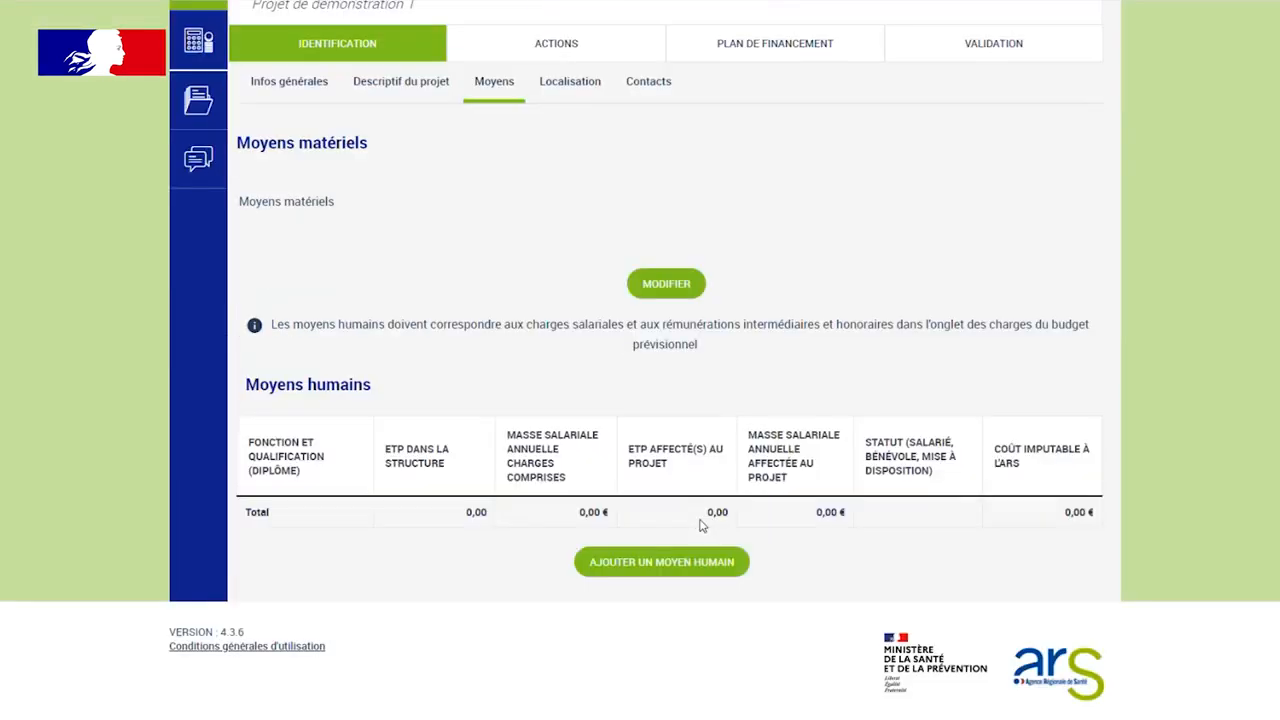
pyautogui.click(661, 561)
pyautogui.scroll(-5, 675, 548)
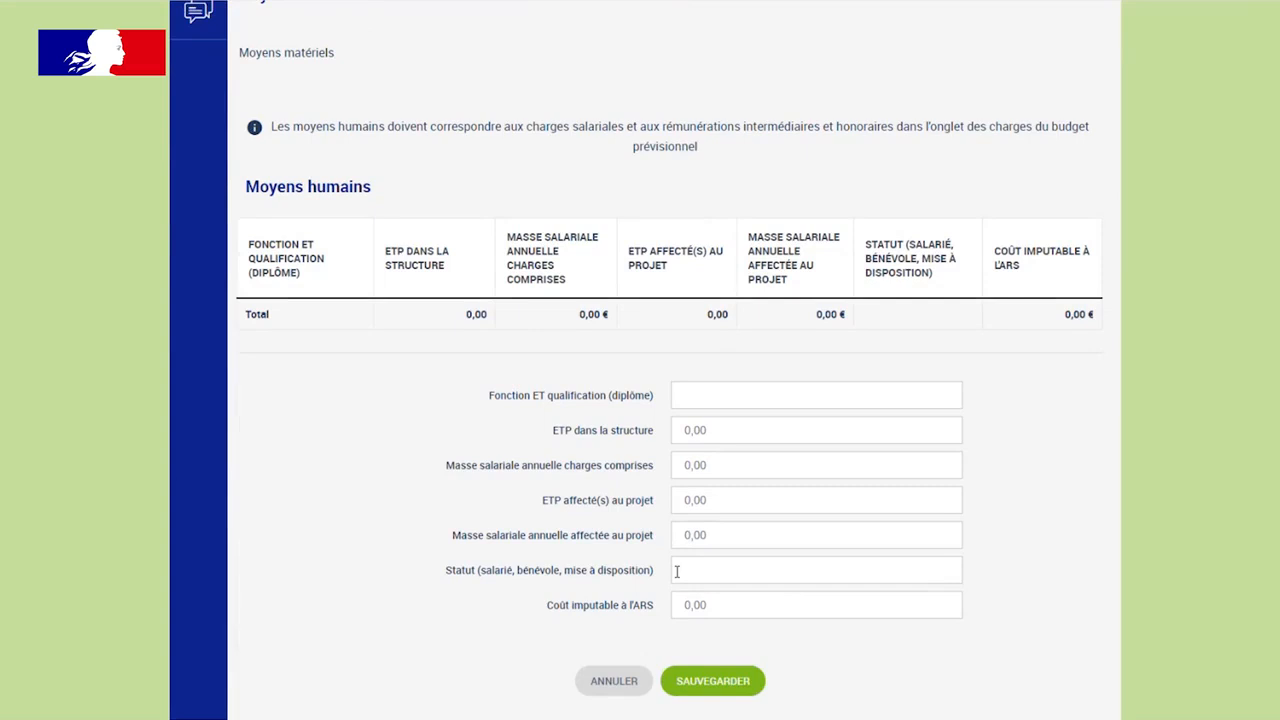
pyautogui.click(622, 683)
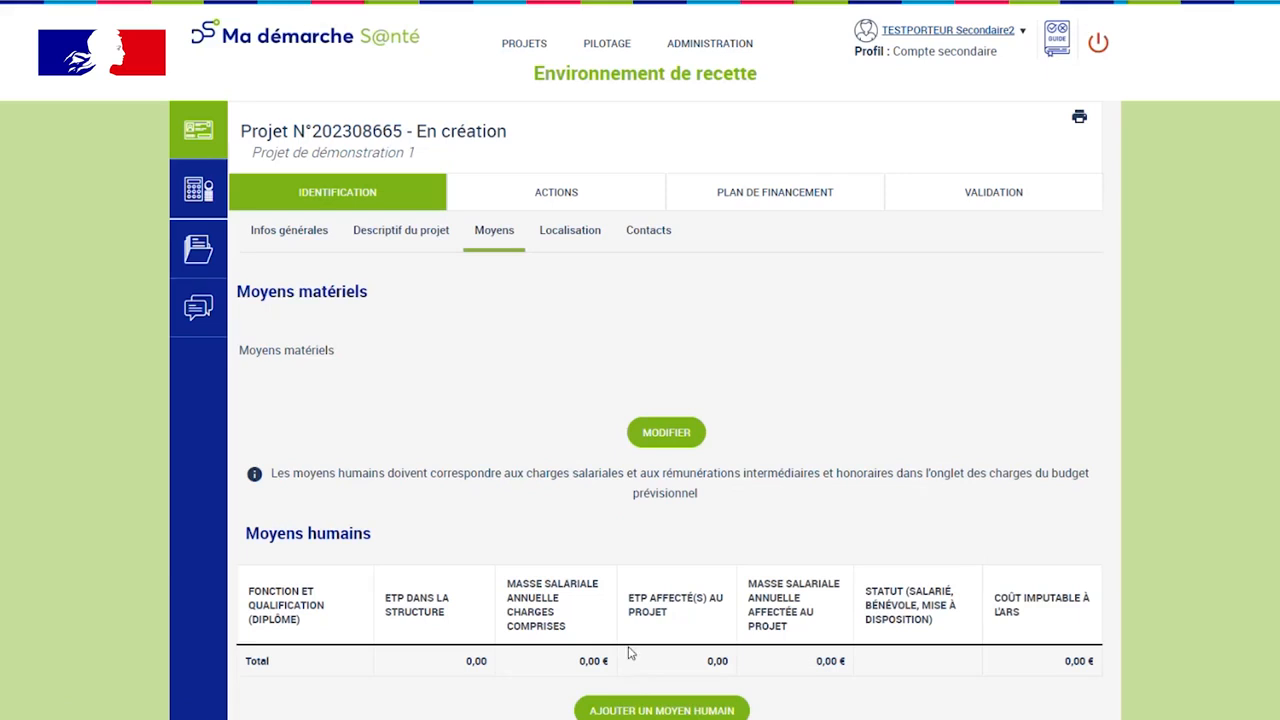
# Step: Add a geographic zone to the project's Localisation with type Région and designation Bourgogne-Franche-Comté, and save it
pyautogui.click(586, 232)
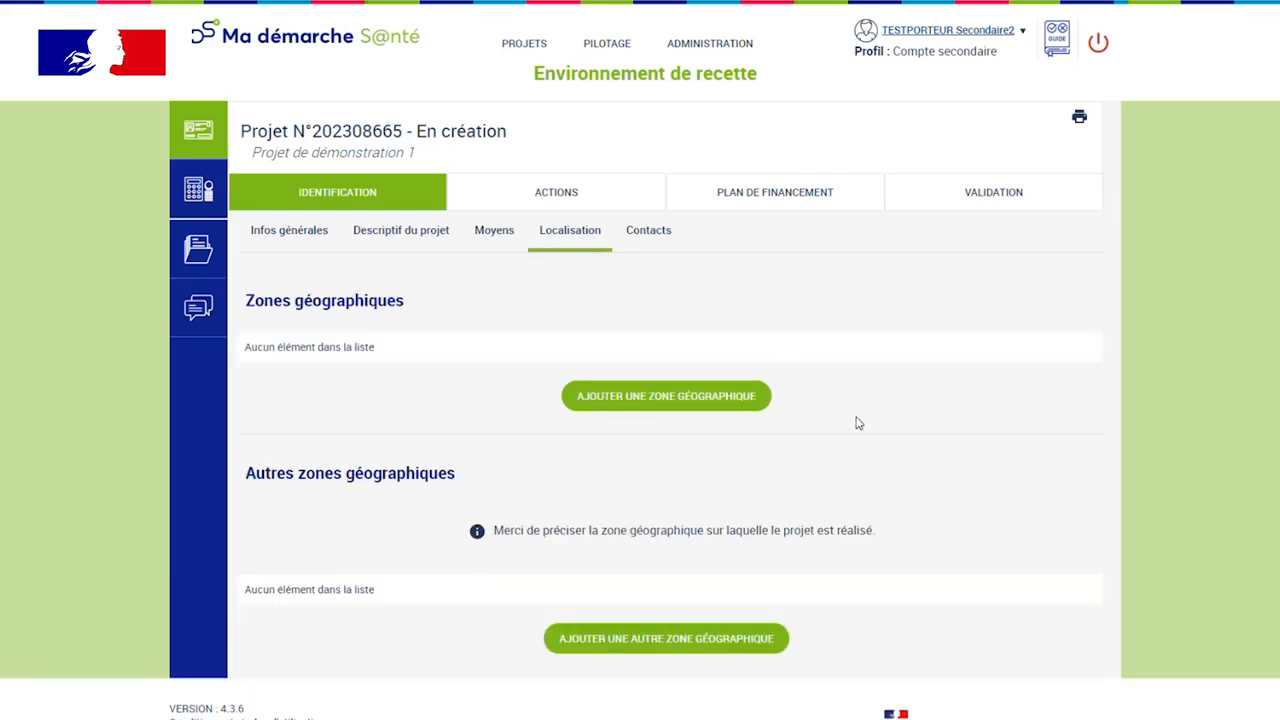
pyautogui.click(729, 403)
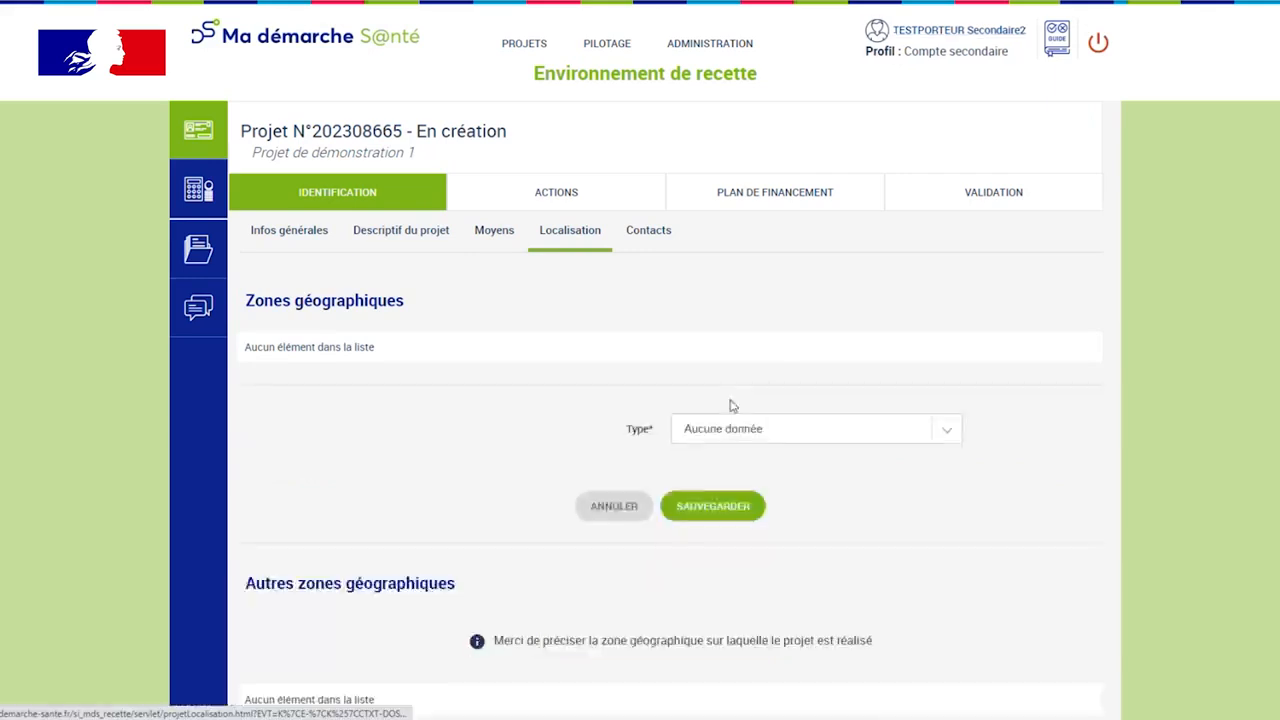
pyautogui.click(733, 429)
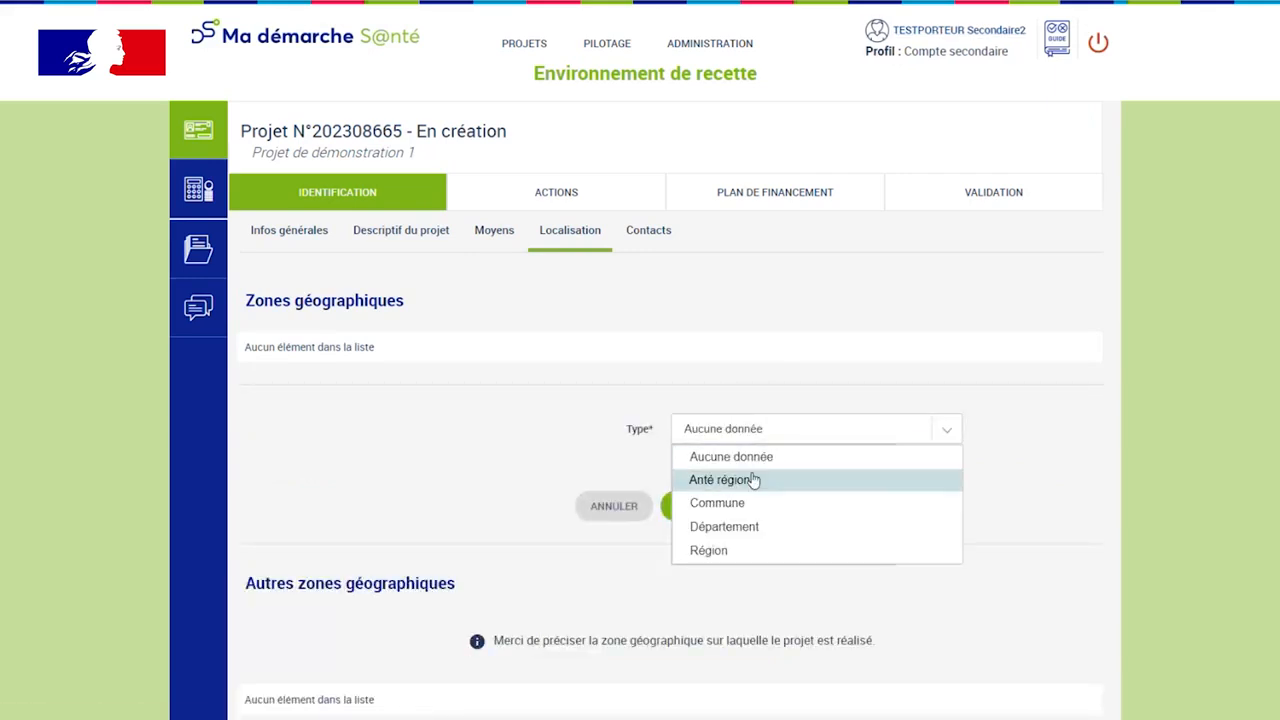
pyautogui.click(822, 550)
pyautogui.click(822, 478)
pyautogui.click(840, 516)
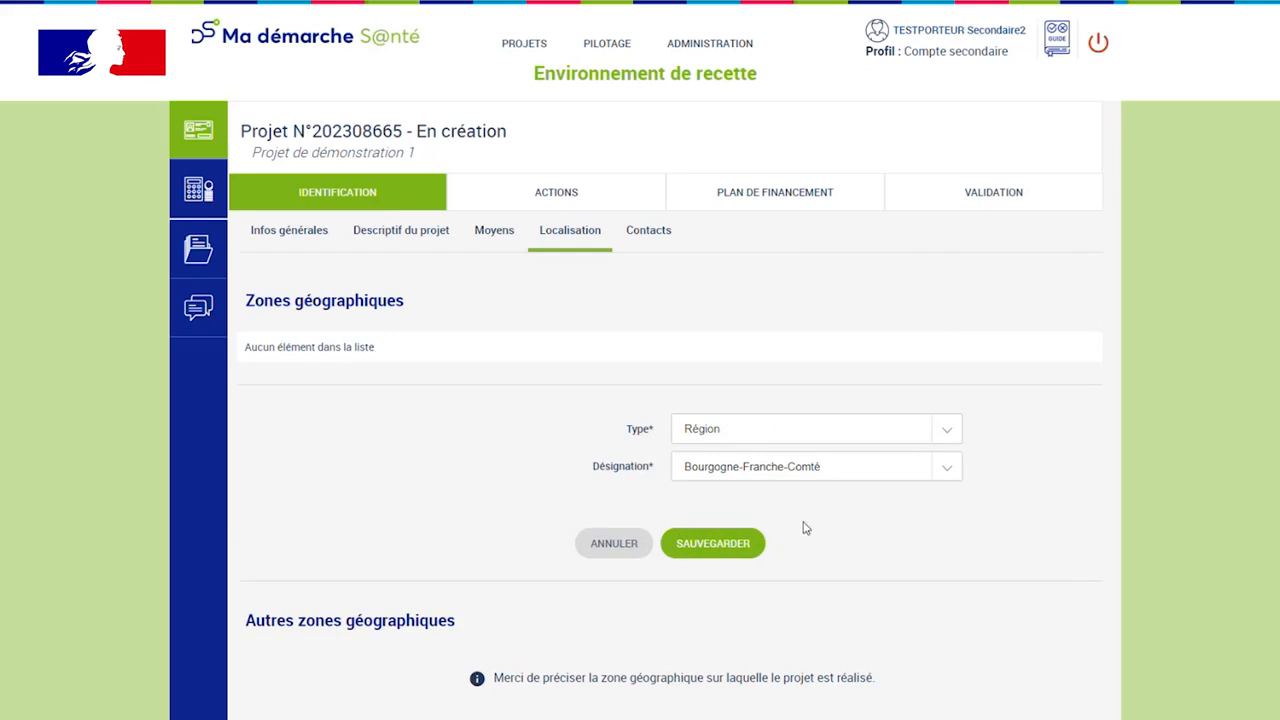
pyautogui.click(751, 543)
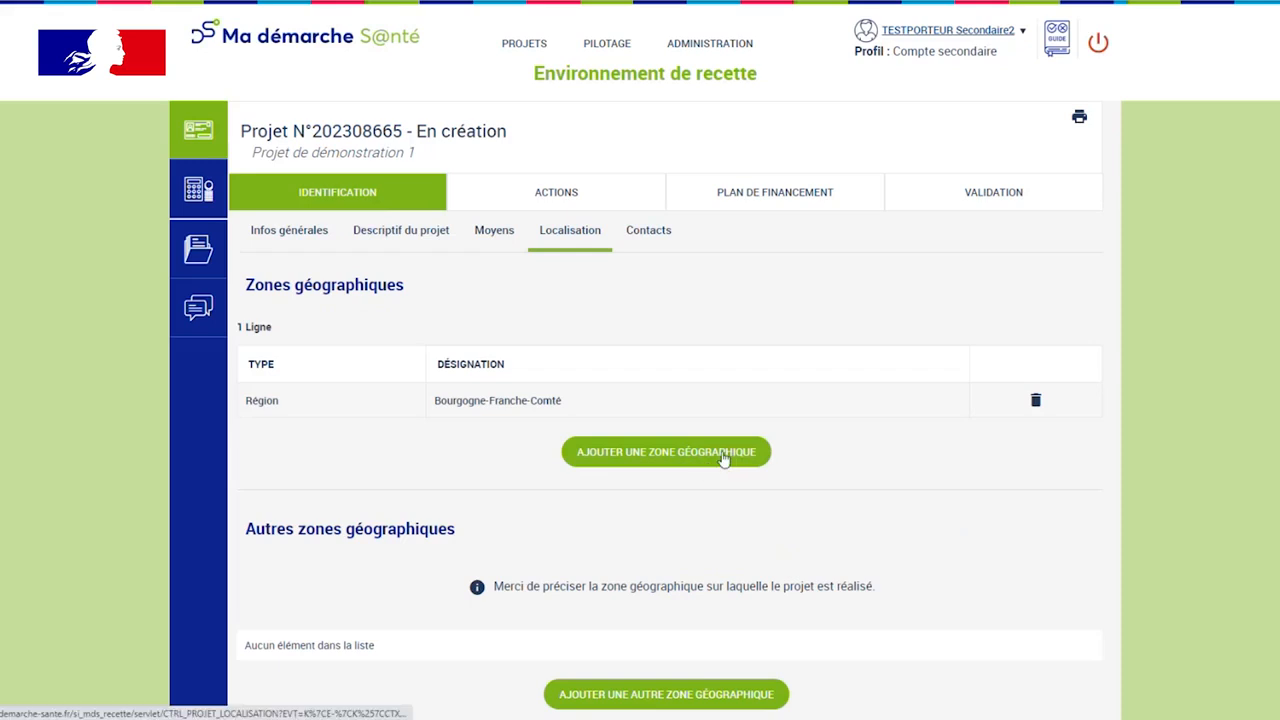
# Step: Check the other geographic zones area, view the legal representative's edit form under Contacts, and cancel it
pyautogui.scroll(-1, 720, 462)
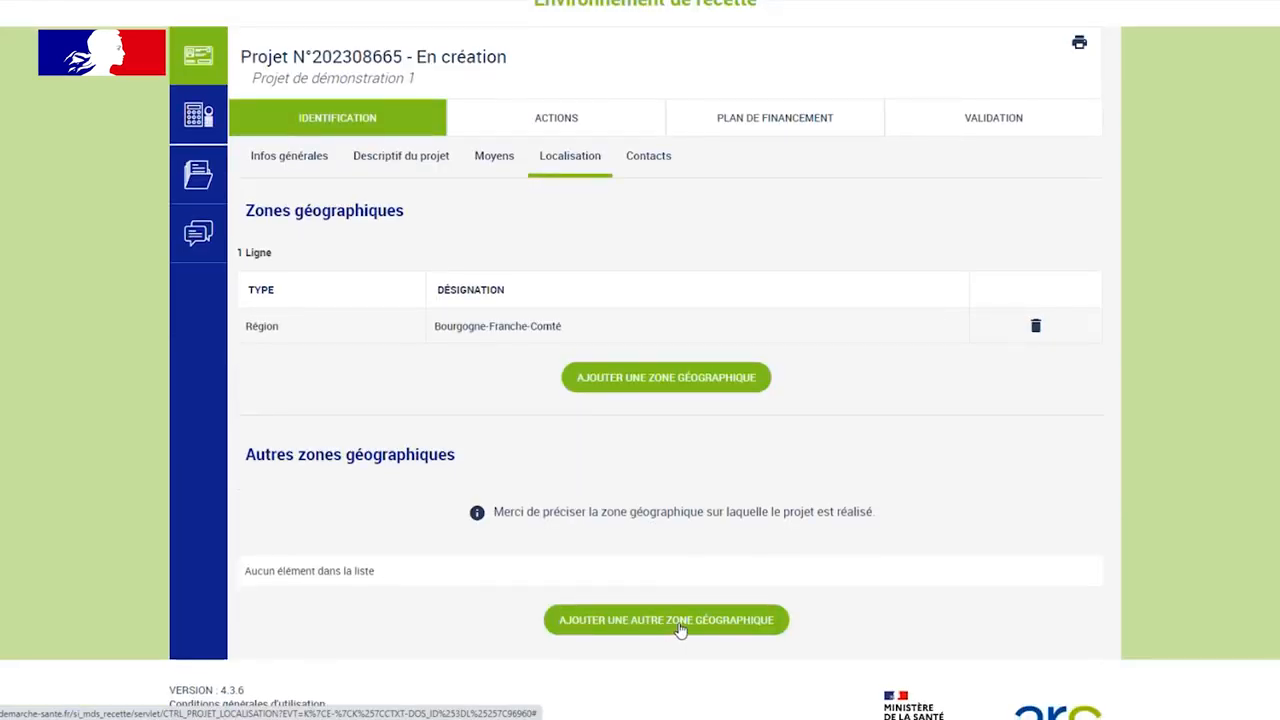
pyautogui.scroll(-1, 688, 595)
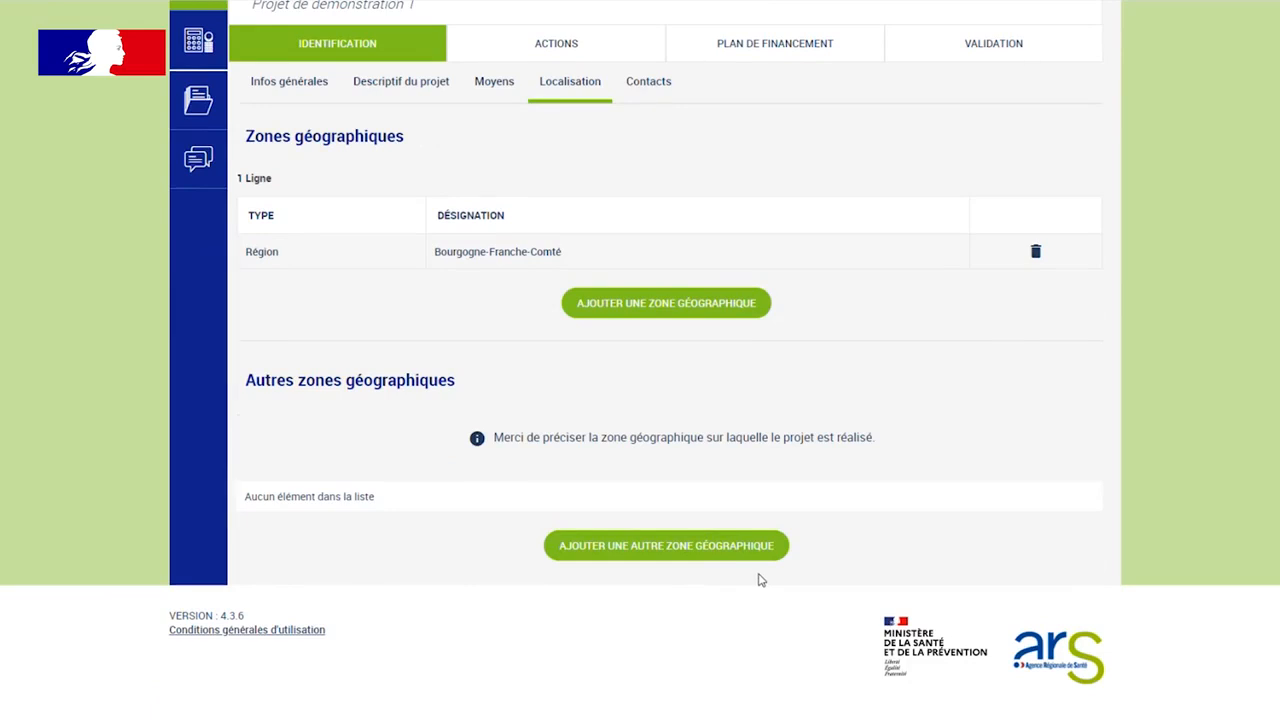
pyautogui.scroll(2, 831, 572)
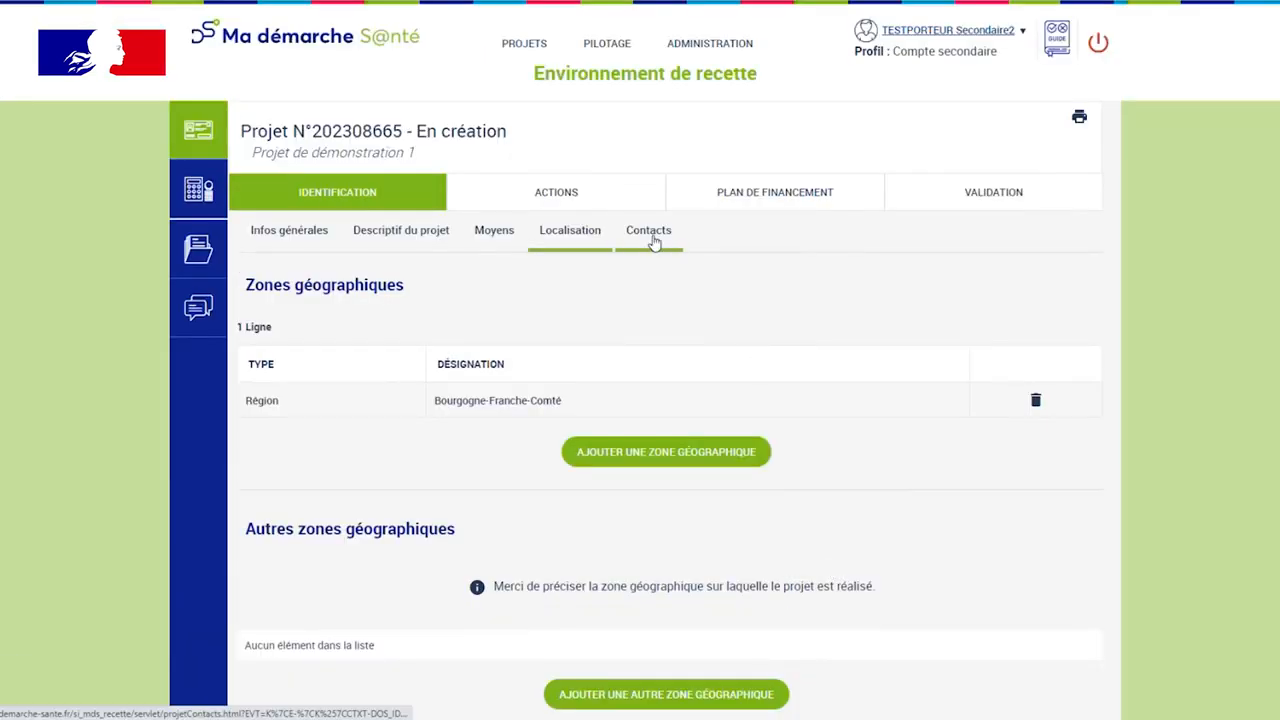
pyautogui.click(652, 243)
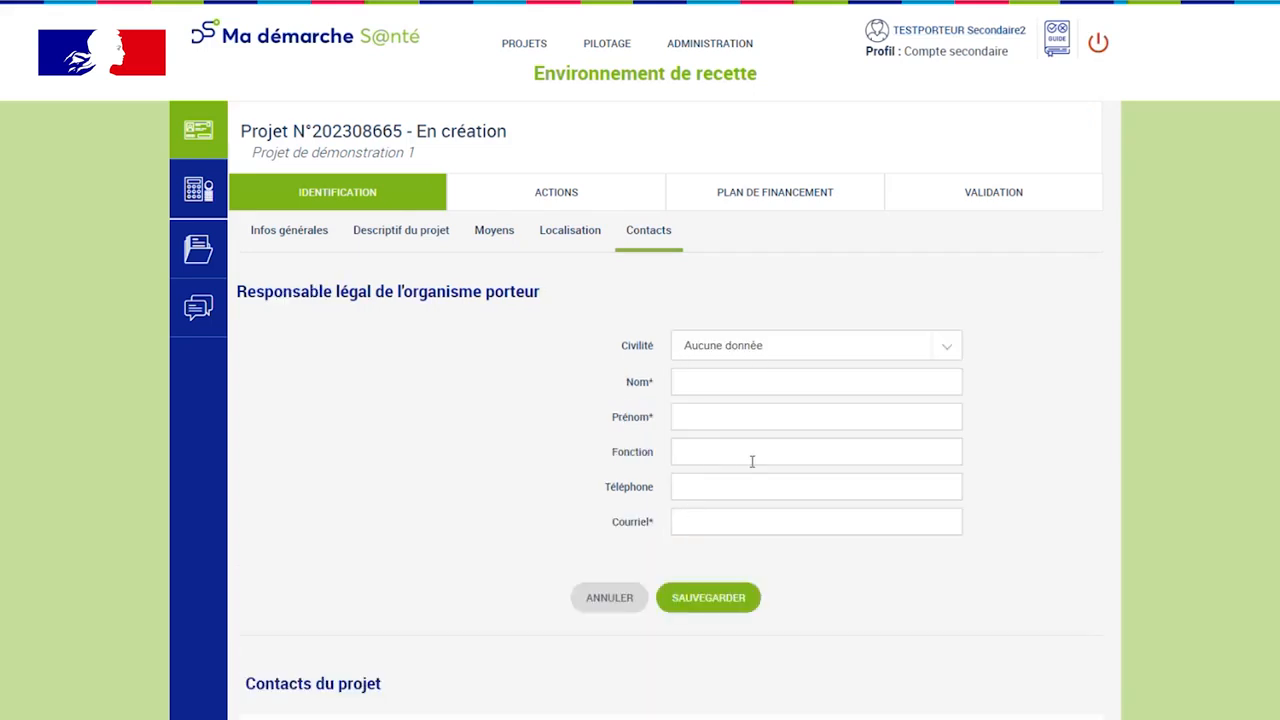
pyautogui.click(622, 597)
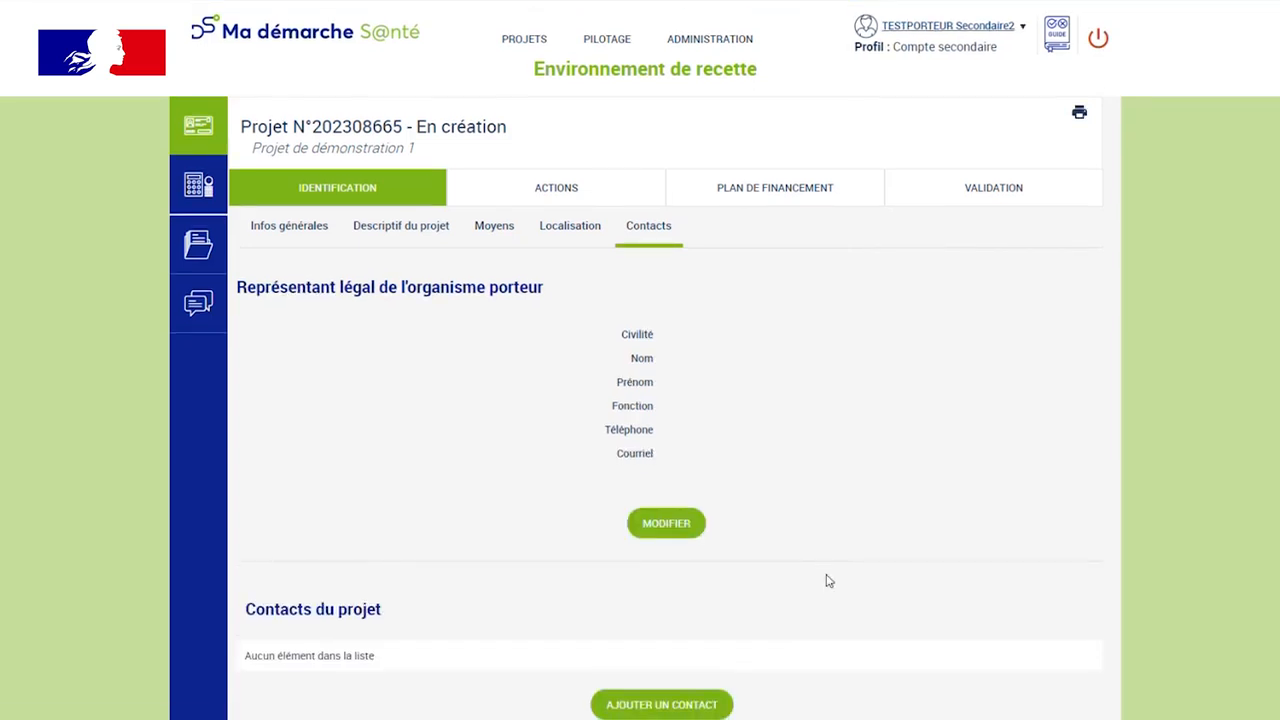
# Step: Examine the form for adding a project contact, including its e-mail notification option, and cancel it without saving
pyautogui.scroll(-2, 829, 580)
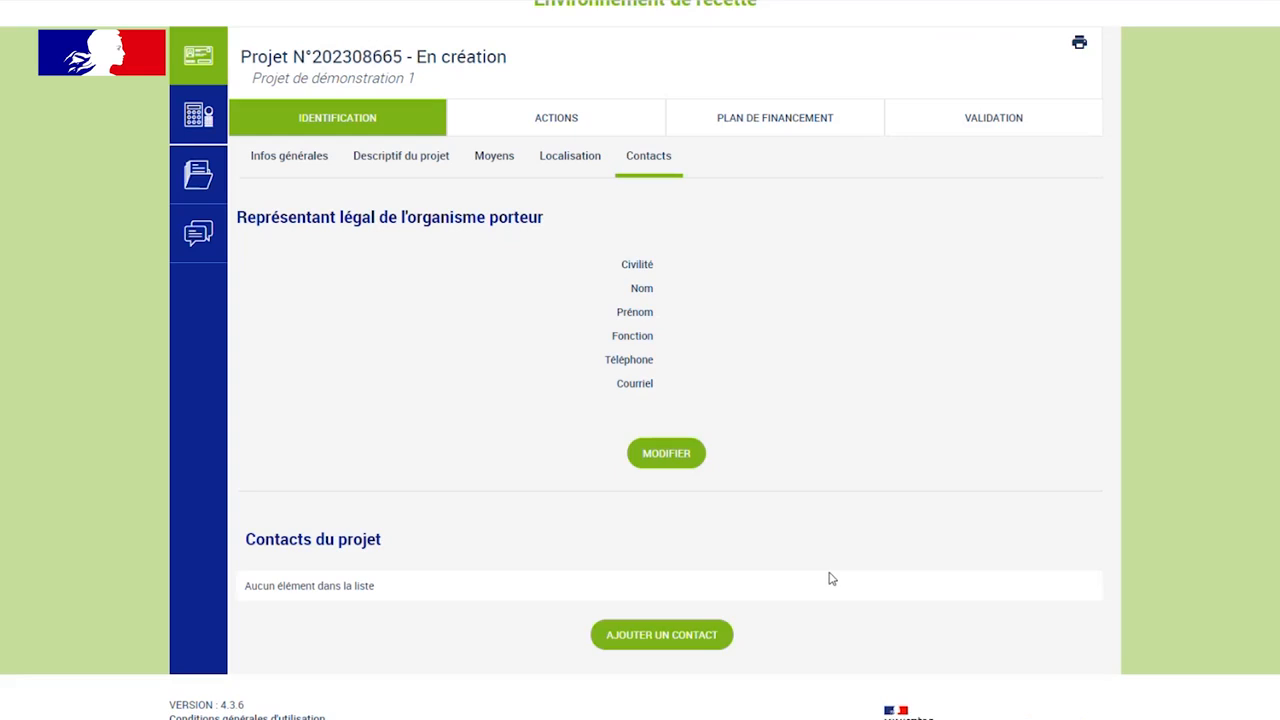
pyautogui.click(690, 641)
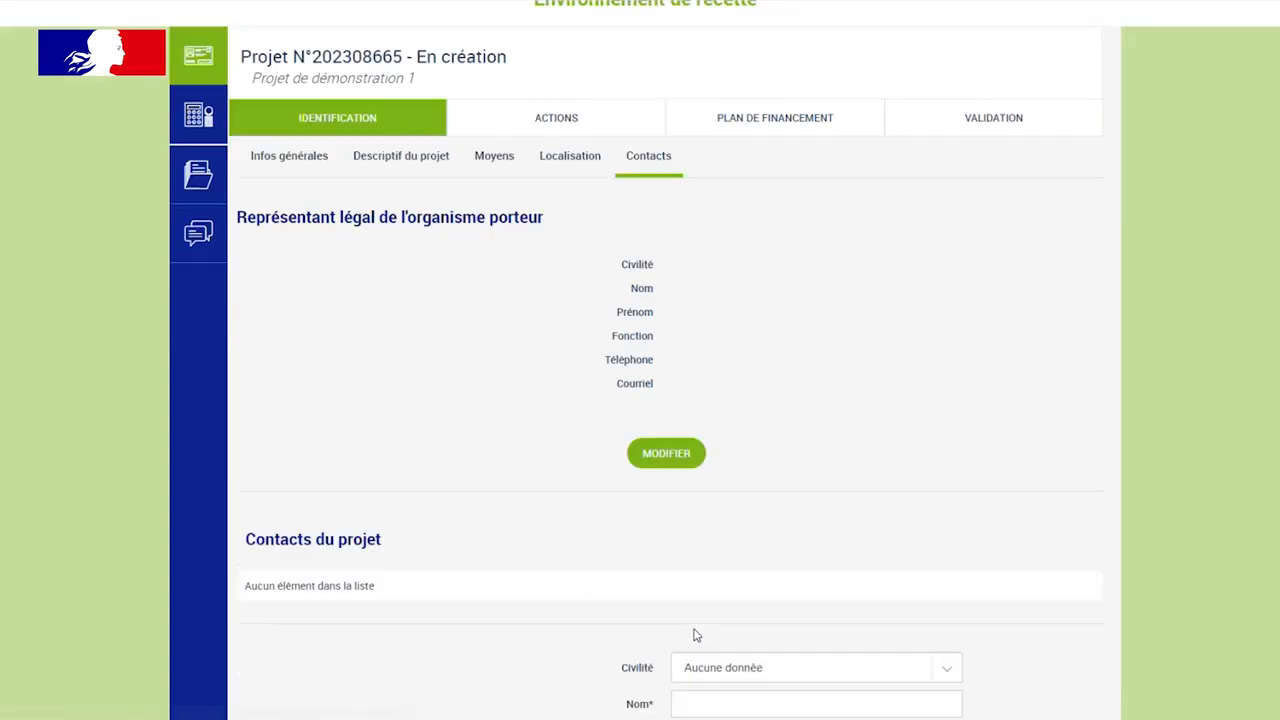
pyautogui.scroll(-3, 700, 625)
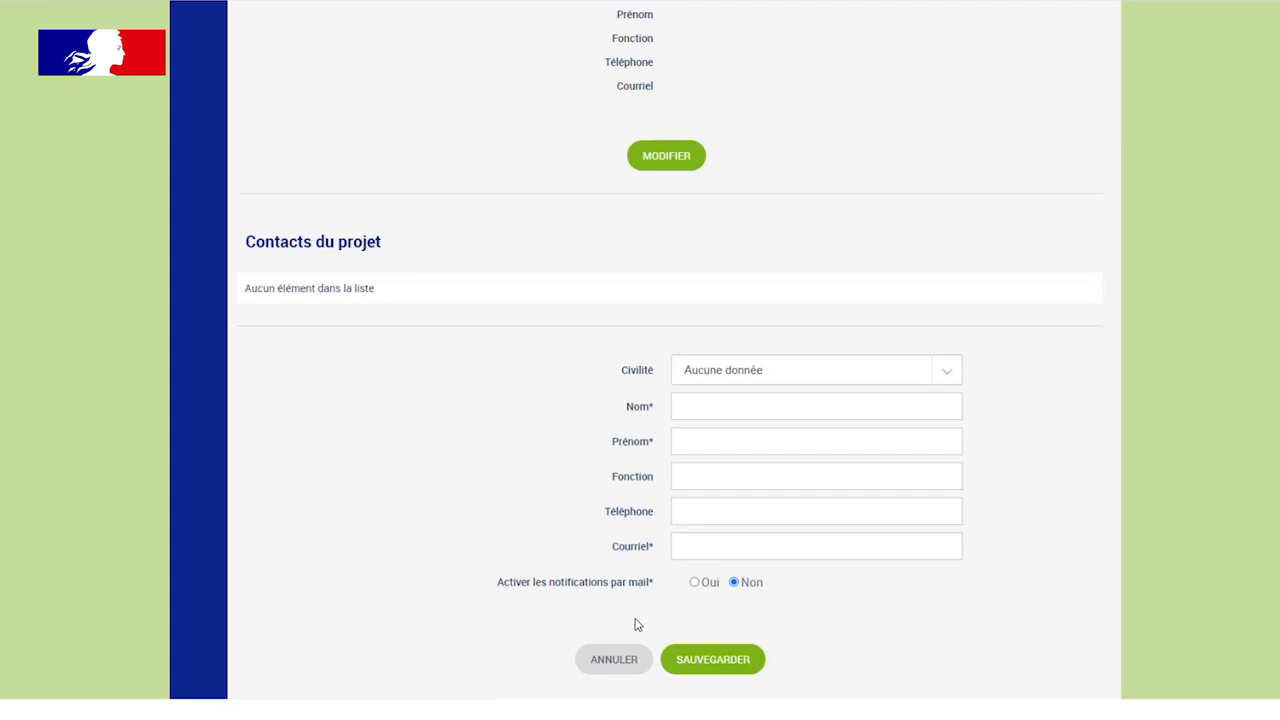
pyautogui.click(631, 652)
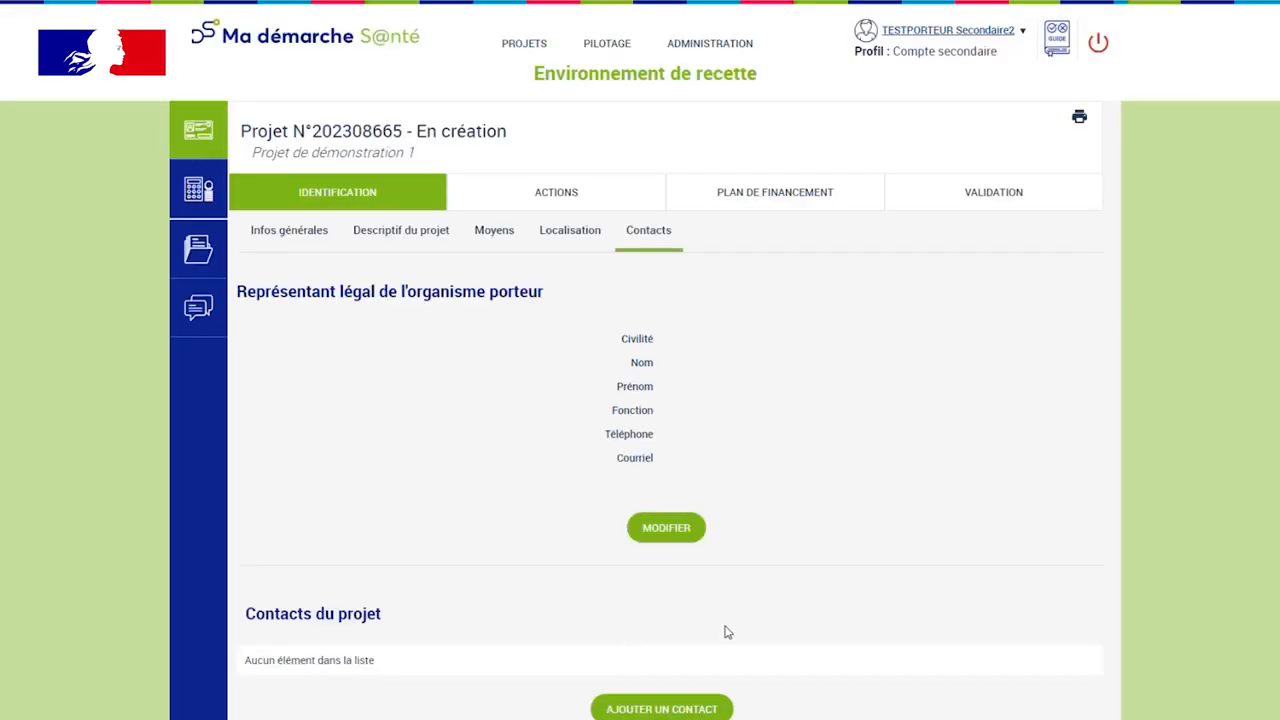
pyautogui.scroll(-2, 728, 632)
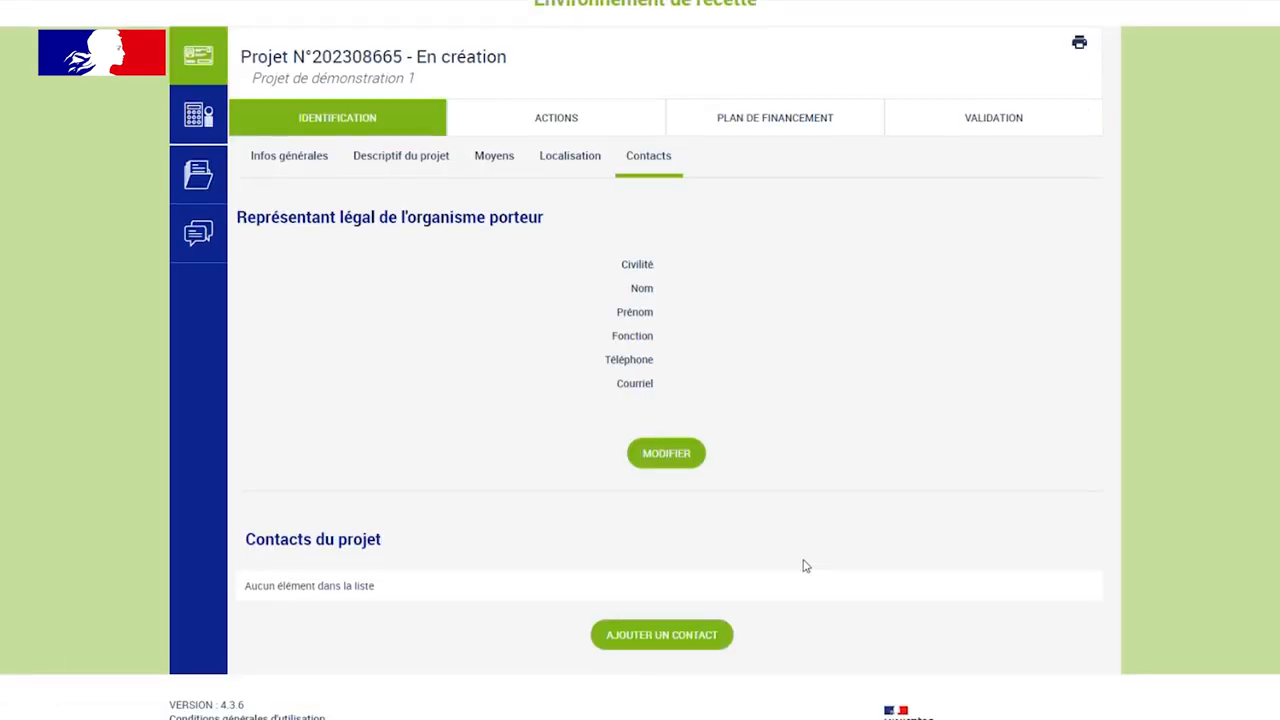